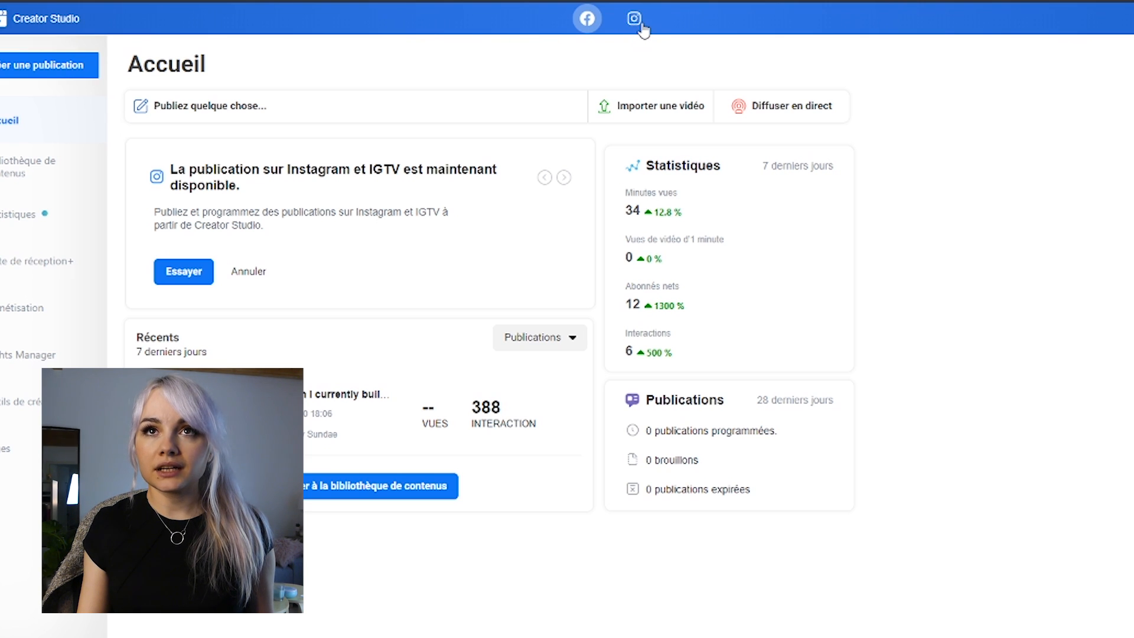
# Switch to the Instagram side of Creator Studio and start a new Instagram feed publication
pyautogui.click(635, 22)
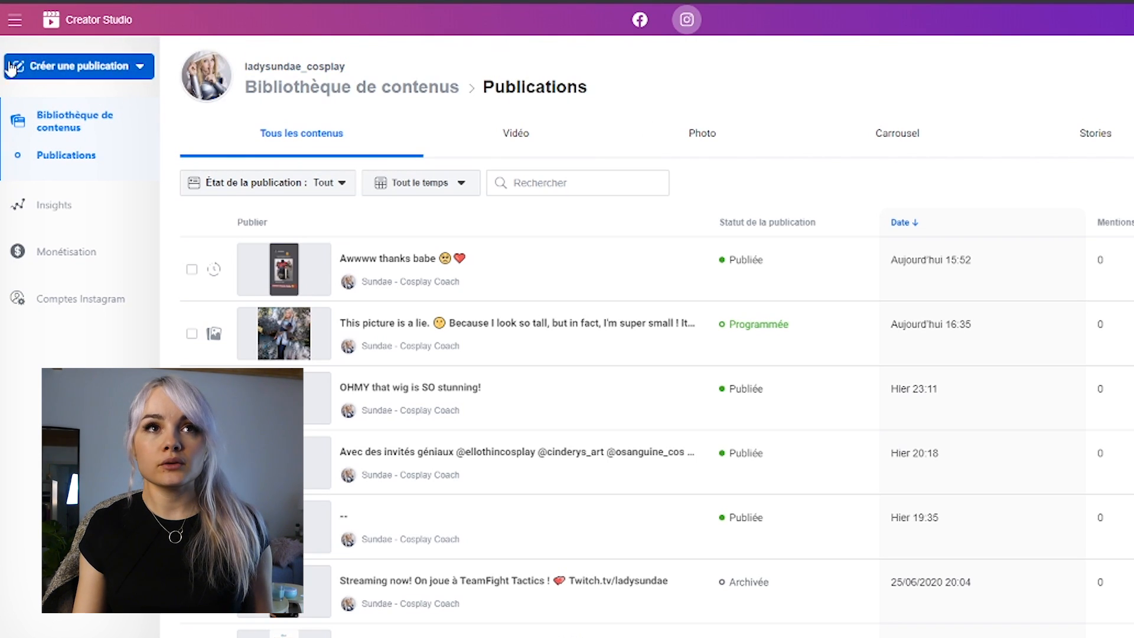
pyautogui.click(139, 67)
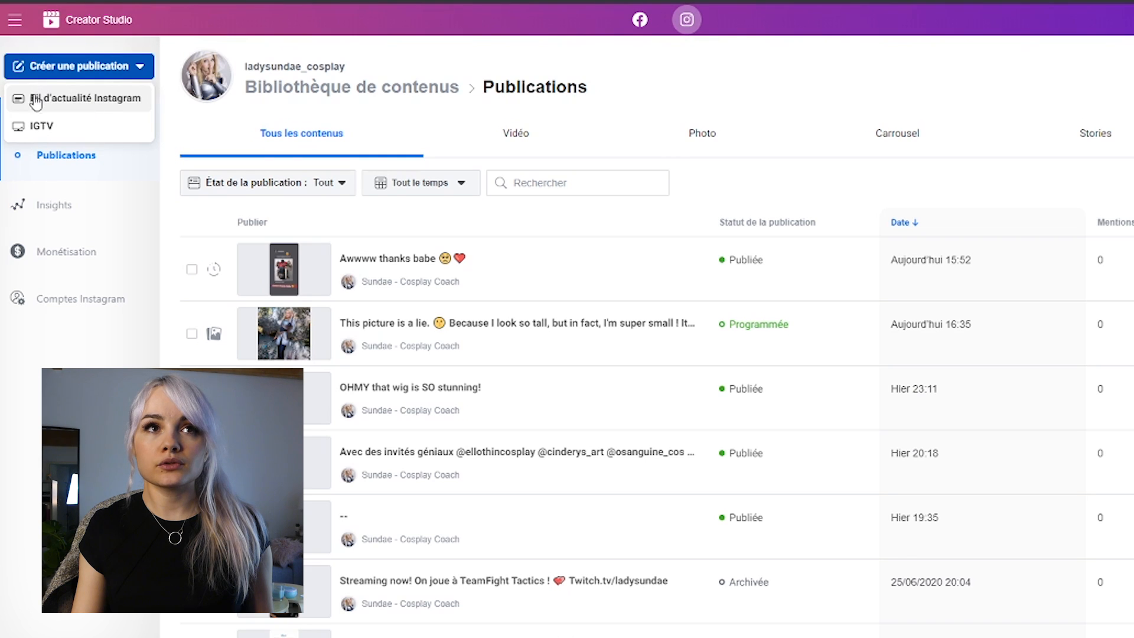
pyautogui.click(99, 99)
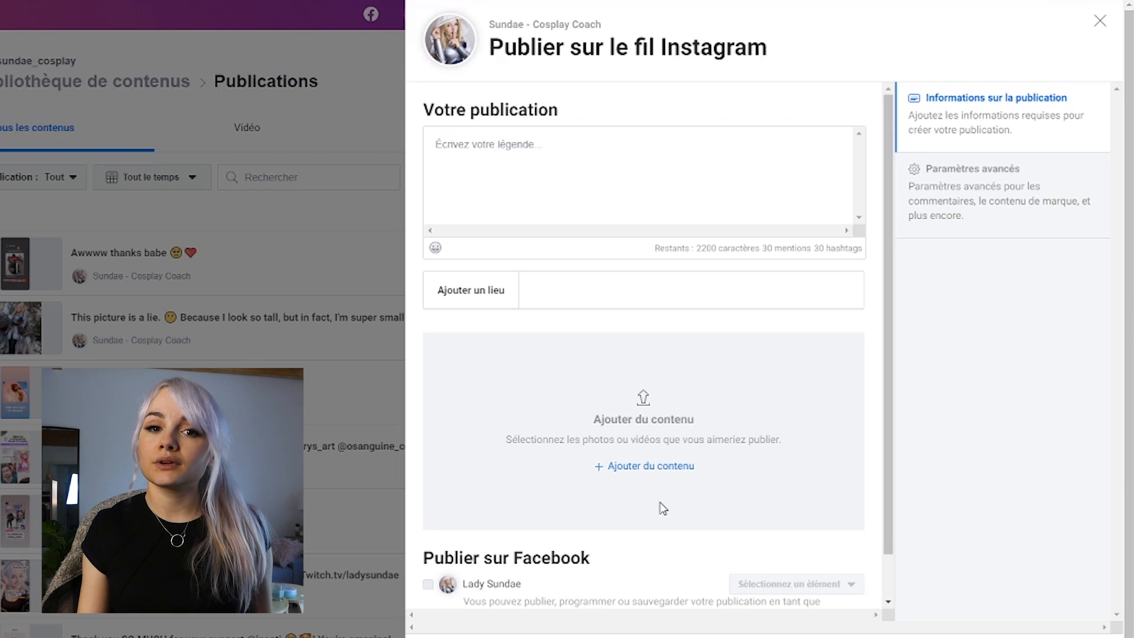
# Add the photo "DSC02443 copie 1" from the A publier folder to the publication
pyautogui.click(653, 469)
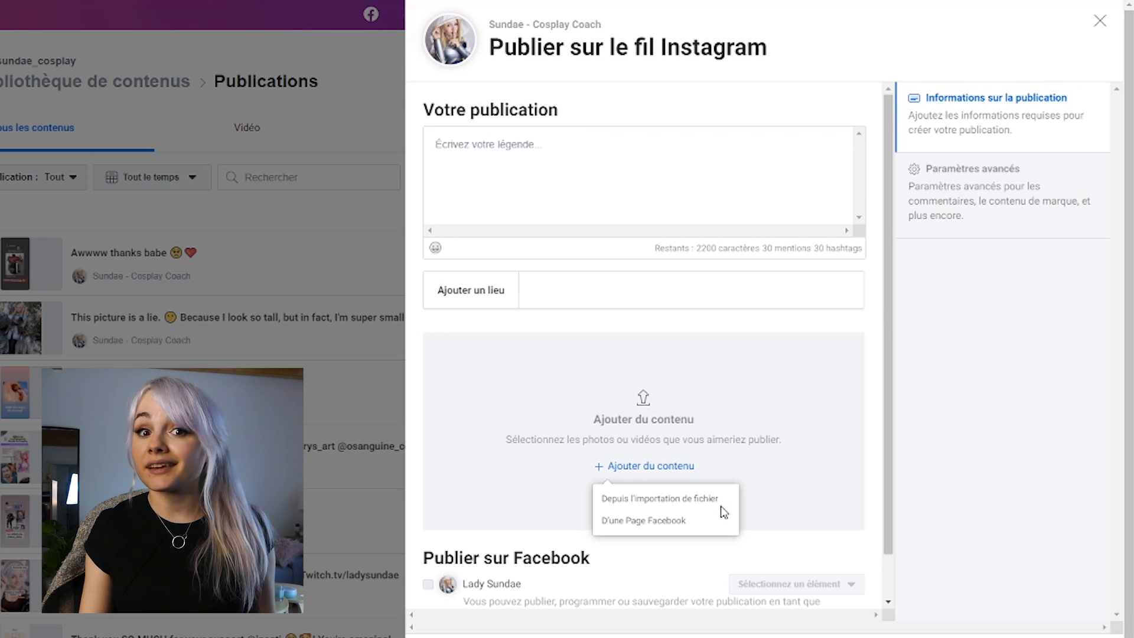
pyautogui.click(685, 505)
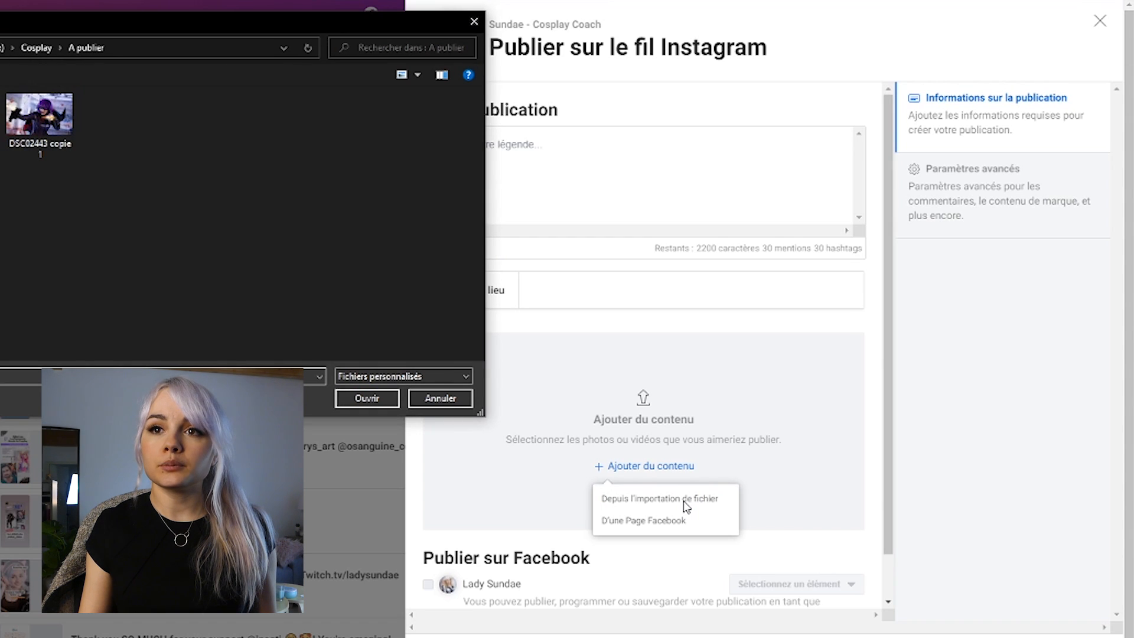
pyautogui.doubleClick(49, 133)
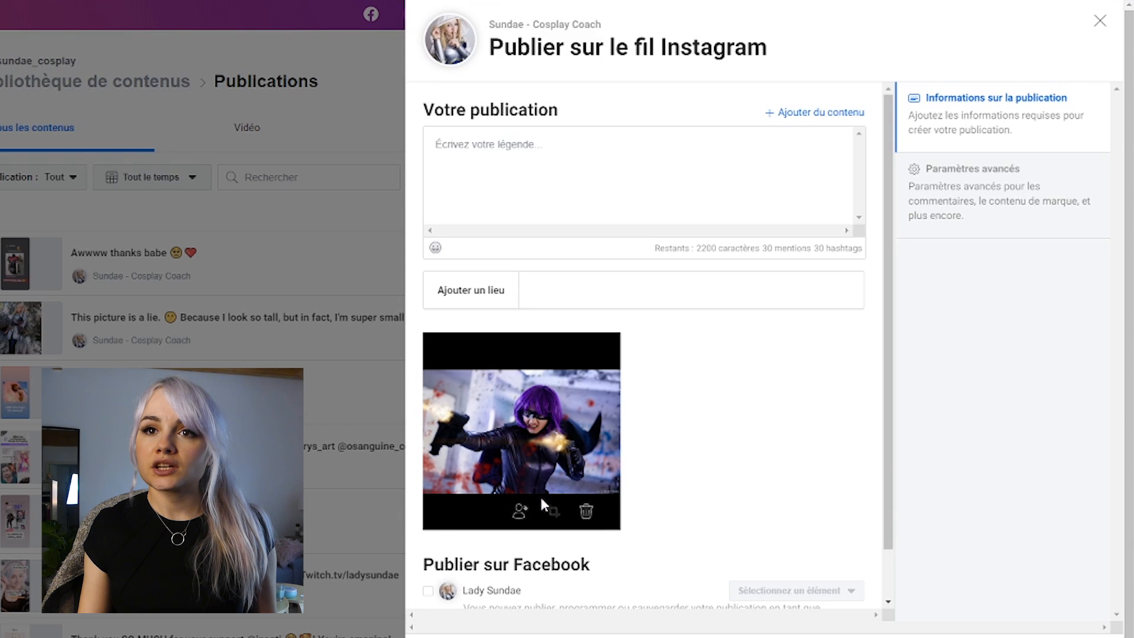
# Preview the Landscape and Vertical crops of the photo and leave it cropped to a 1:1 square
pyautogui.click(554, 511)
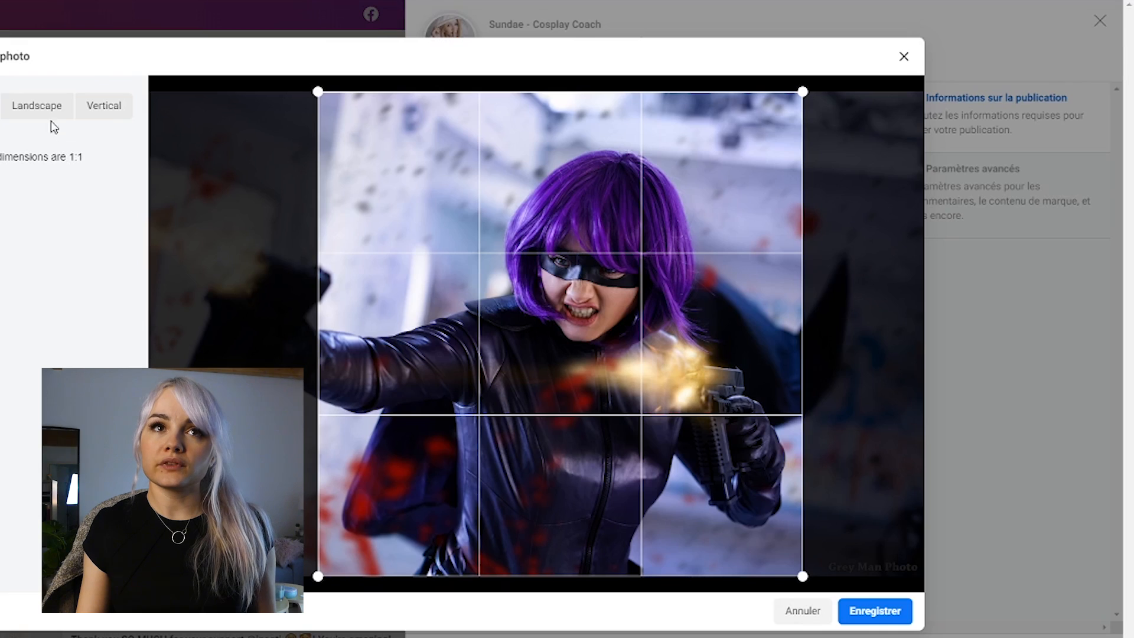
pyautogui.click(49, 115)
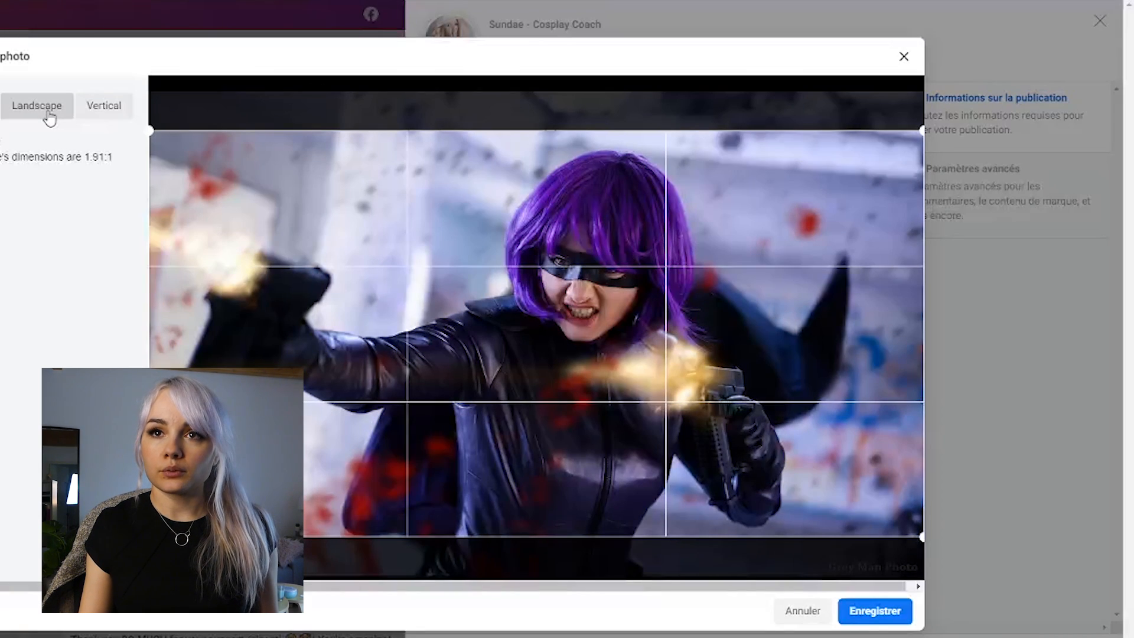
pyautogui.click(102, 115)
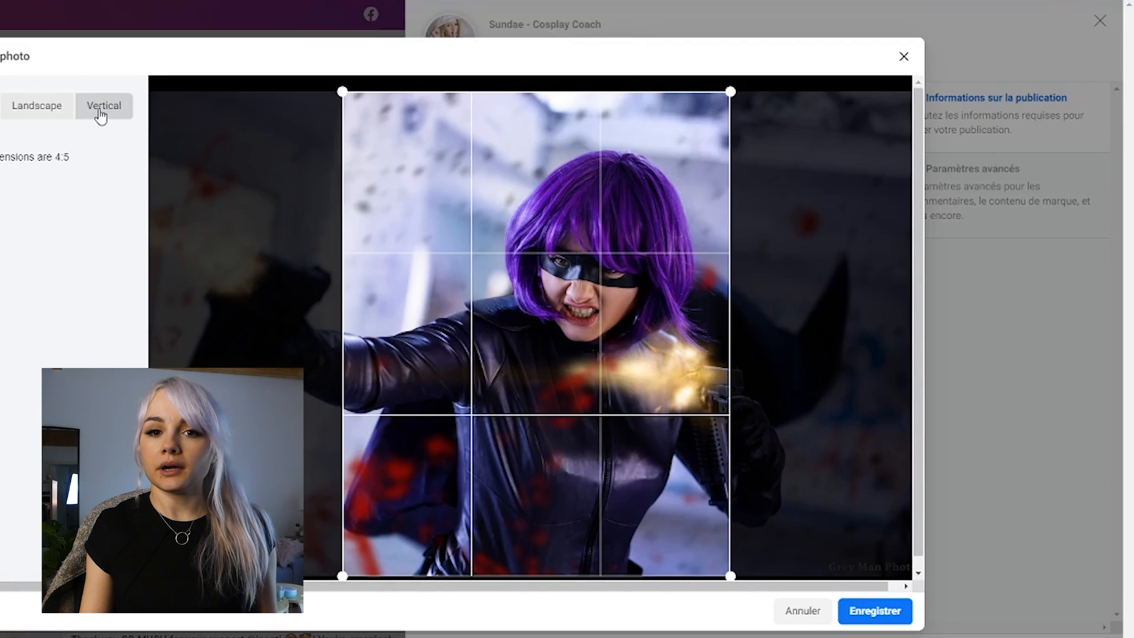
pyautogui.click(802, 610)
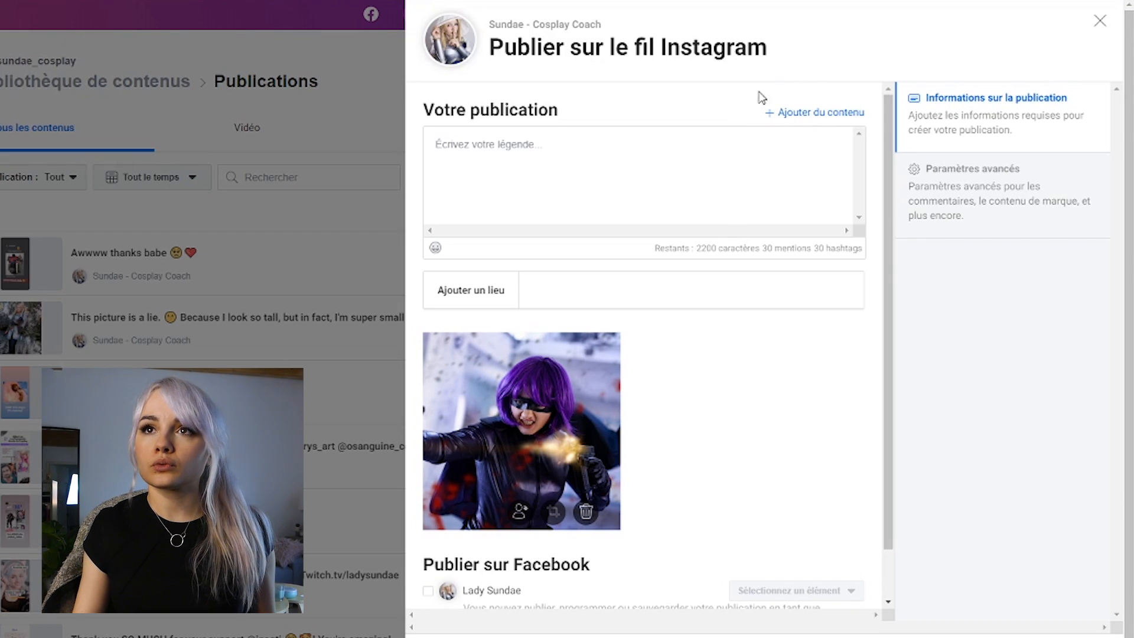
# Import "DSC02443 copie 1" again as the second image of the publication
pyautogui.click(843, 115)
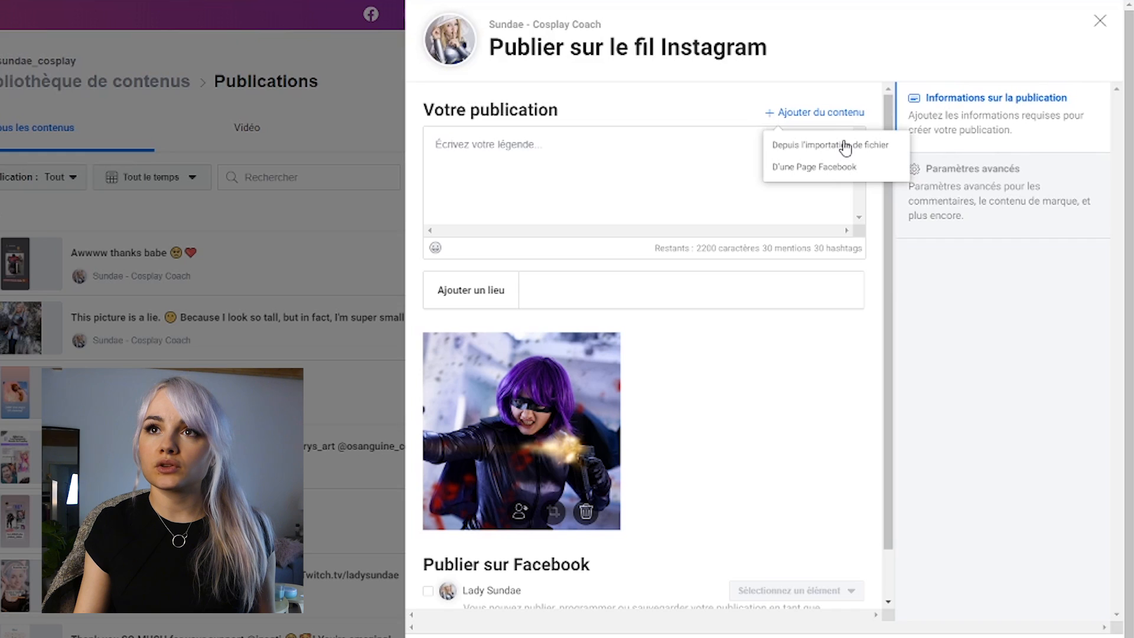
pyautogui.click(843, 145)
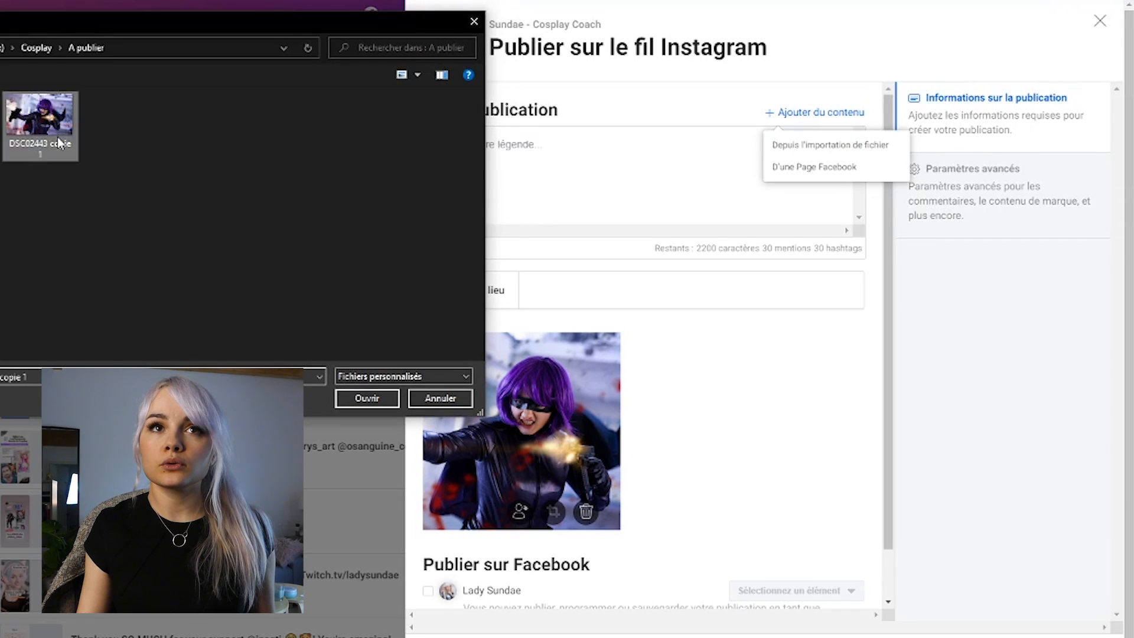
pyautogui.doubleClick(55, 136)
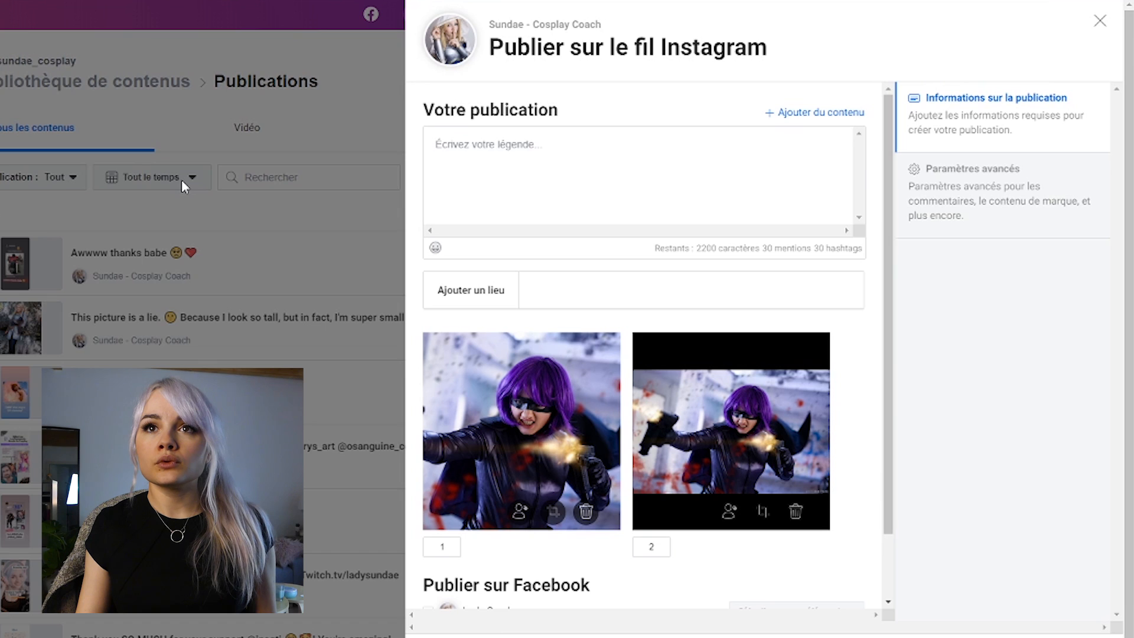
# Write the caption "Pew pew !", a blank line and the hashtags #hitgirl #kickass, and set the location to Paris Mode
pyautogui.click(469, 156)
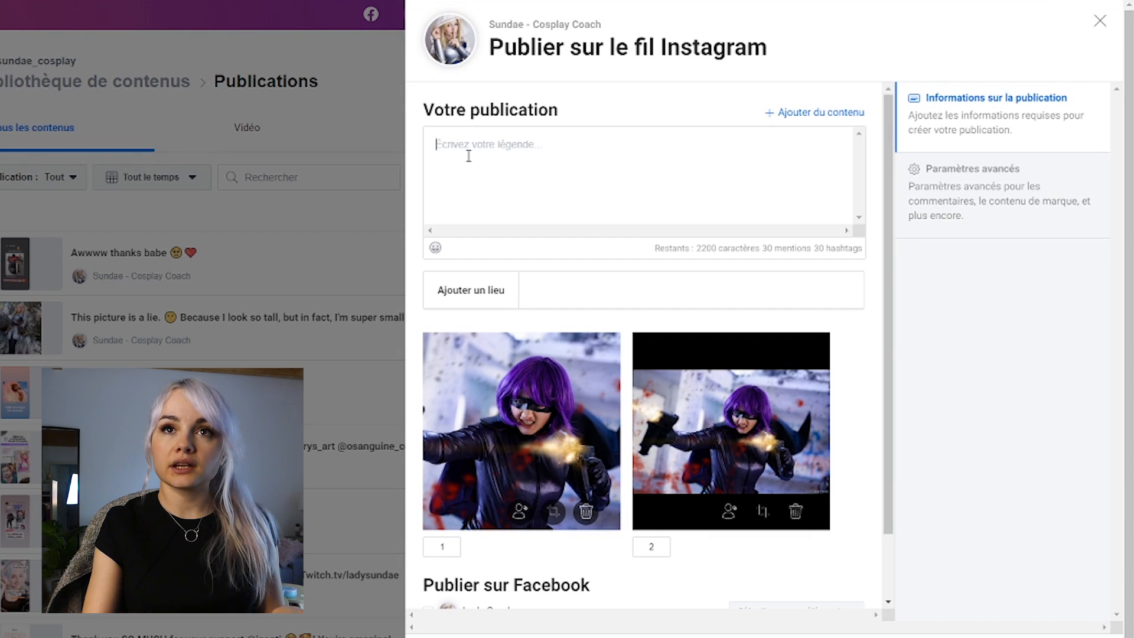
pyautogui.write('Pew pew !')
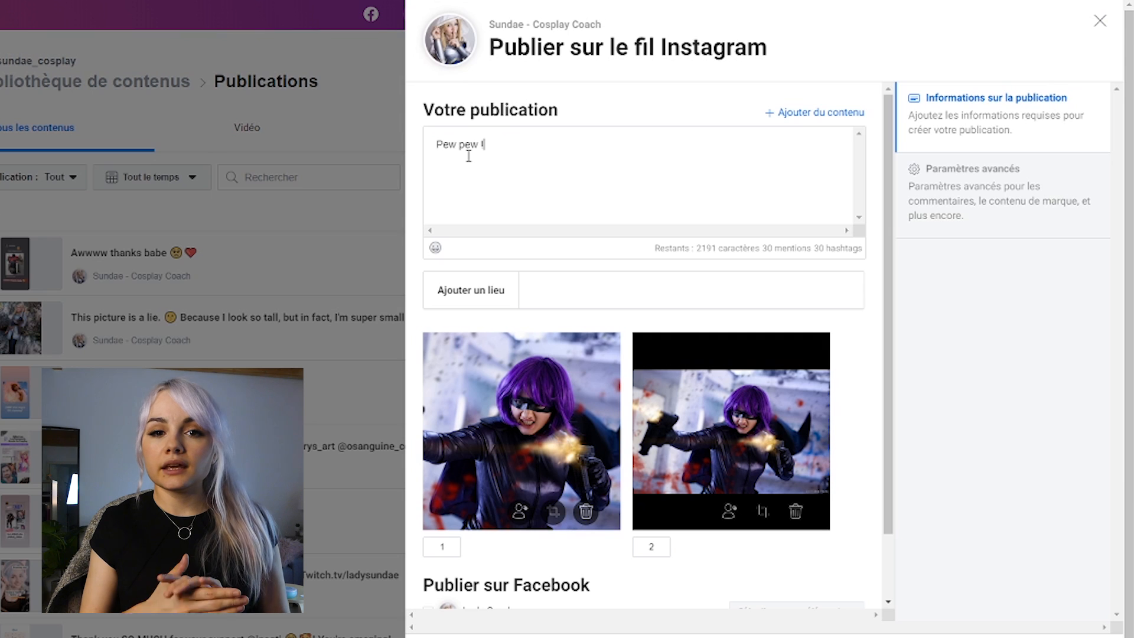
pyautogui.press('Return')
pyautogui.press('Return')
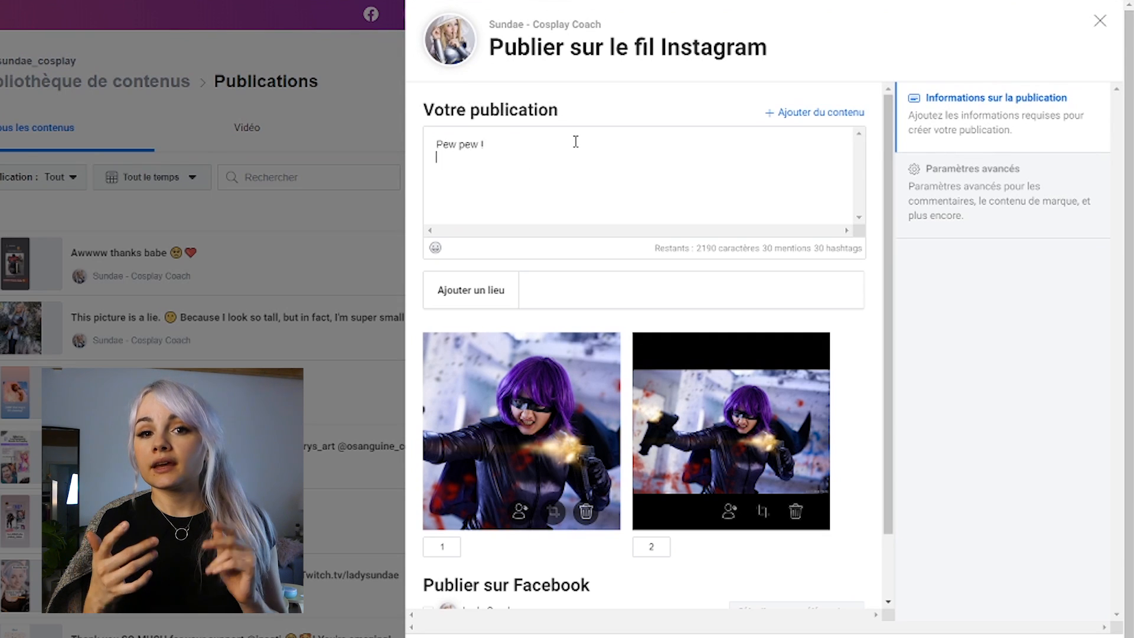
pyautogui.write('#hitgirl #kickass')
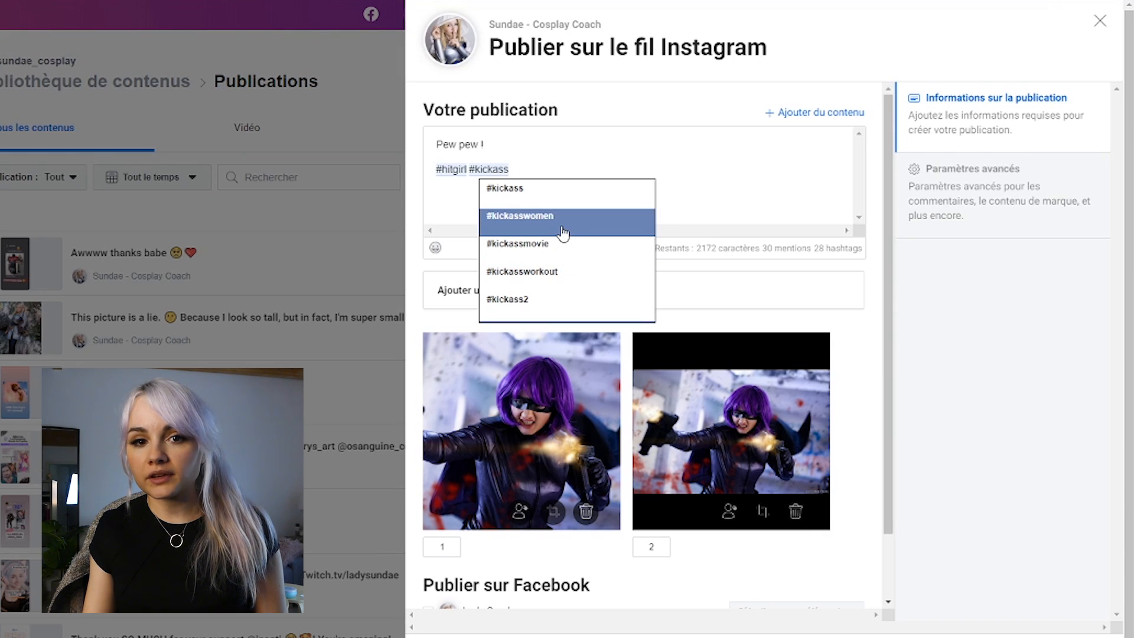
pyautogui.click(556, 201)
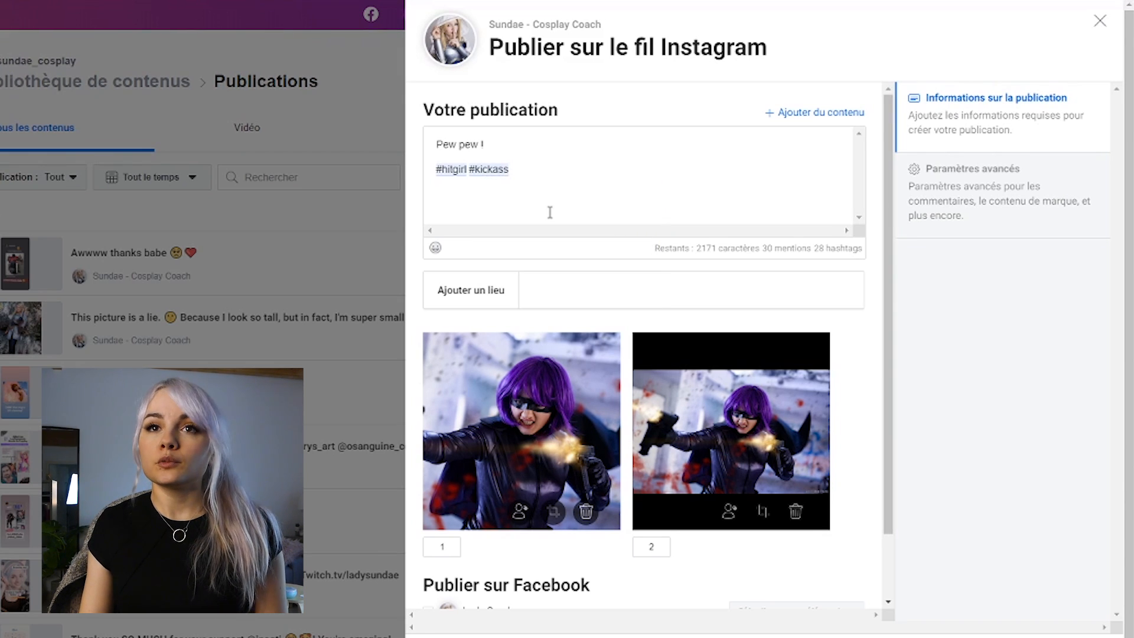
pyautogui.click(435, 248)
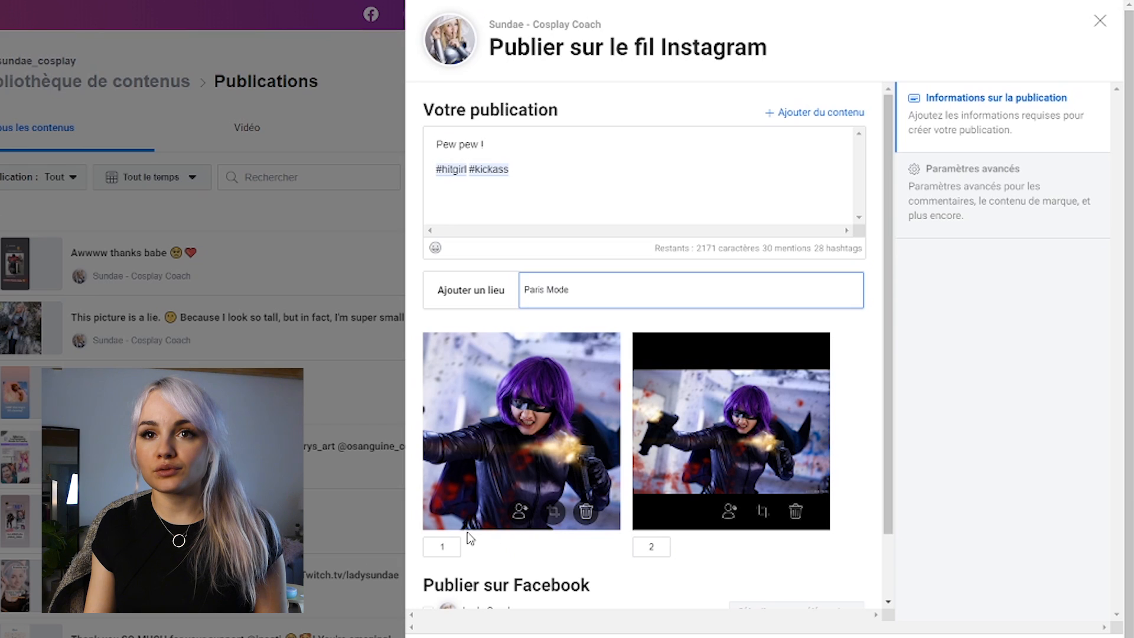
# Tag the creator's own Instagram cosplay account on the masked face in the first photo
pyautogui.click(519, 510)
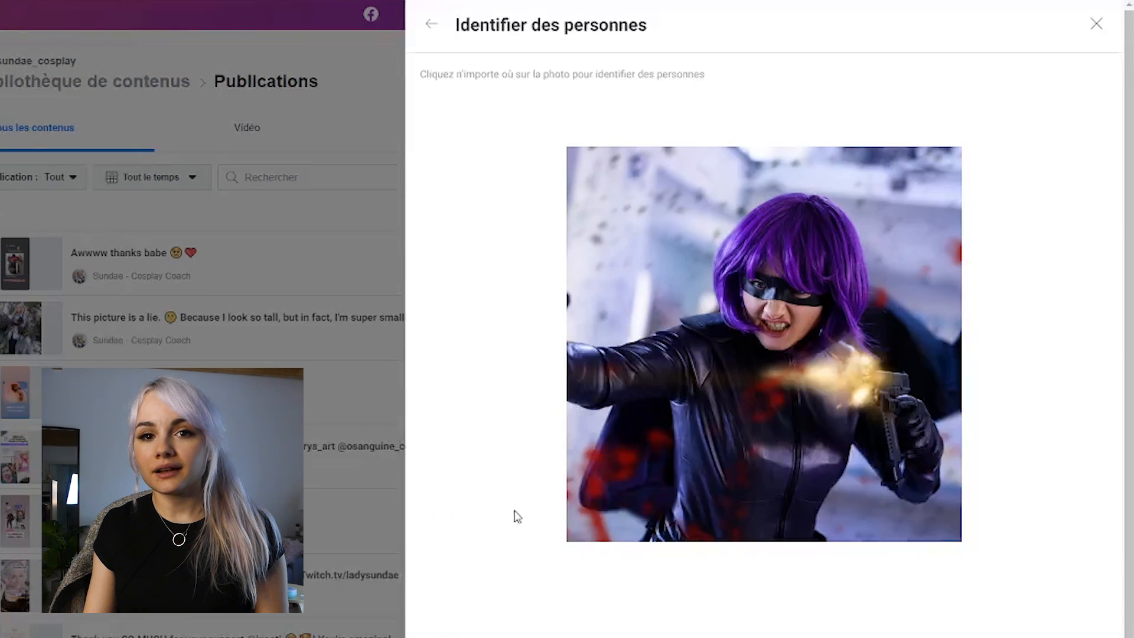
pyautogui.click(779, 280)
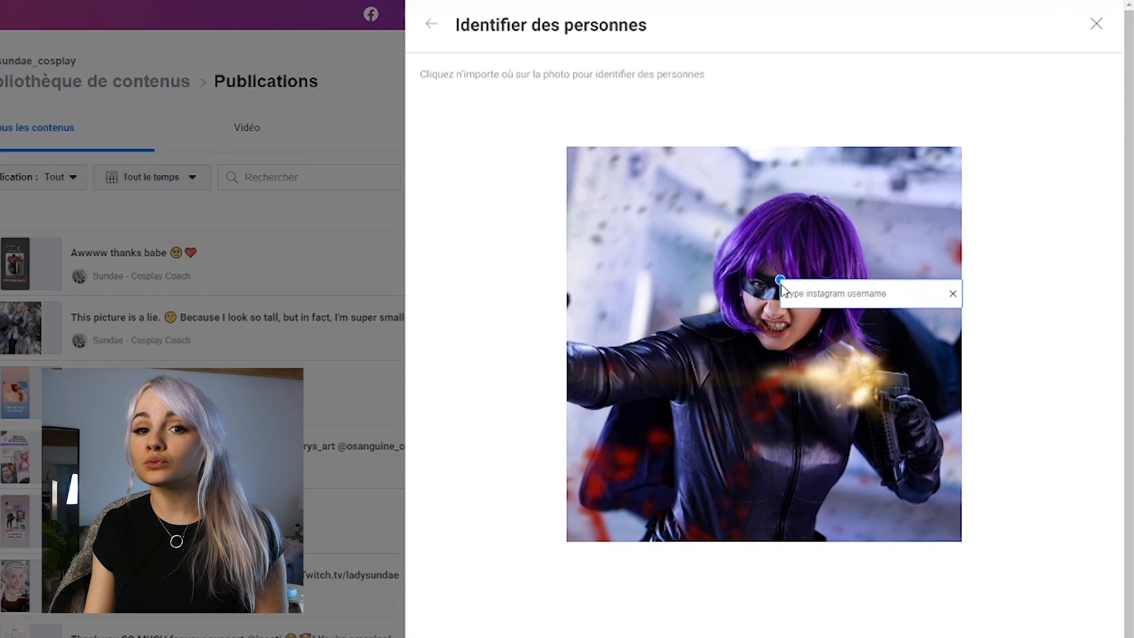
pyautogui.write('ladysund')
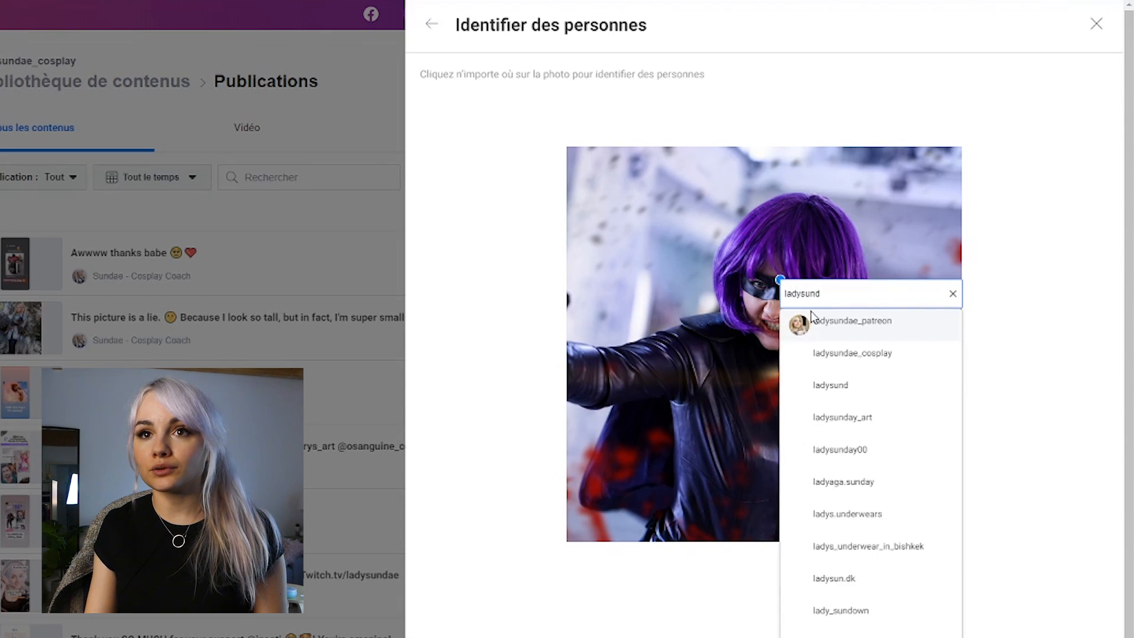
pyautogui.click(860, 354)
pyautogui.click(1045, 623)
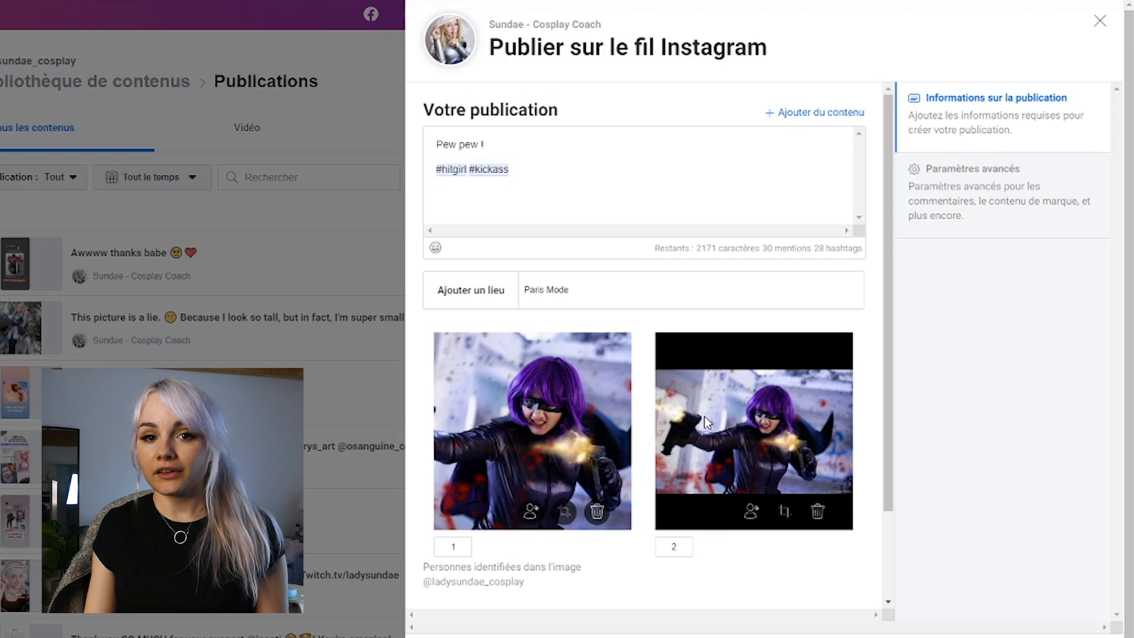
# Enable publishing to the linked Facebook page and schedule both the Instagram and Facebook posts, with Instagram on 29/06/2020 at 18:35
pyautogui.scroll(-2, 704, 415)
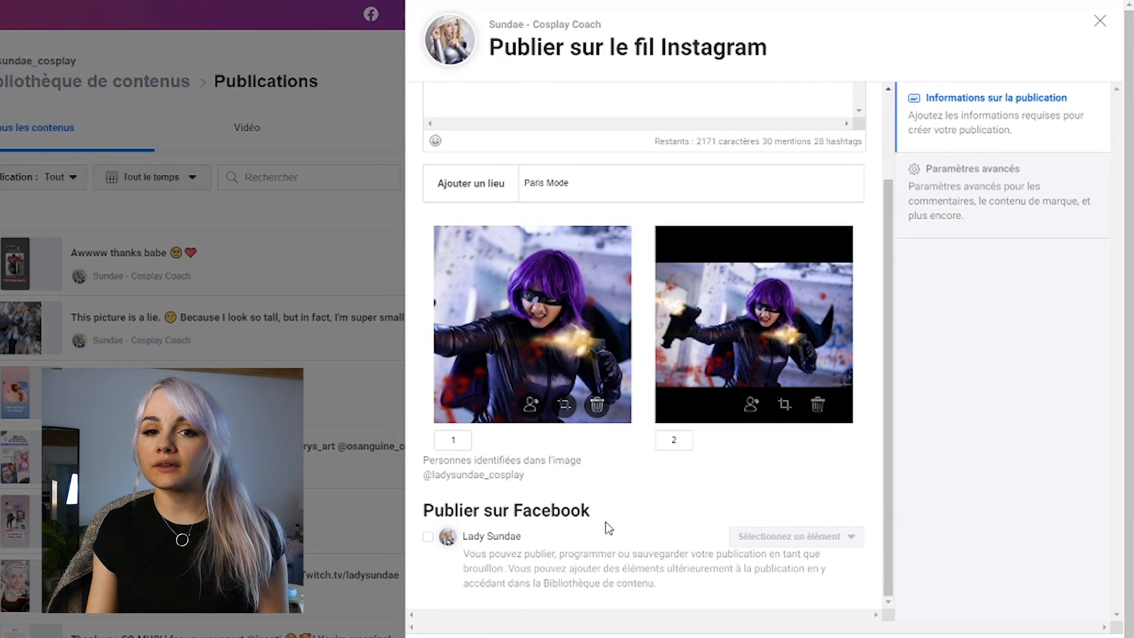
pyautogui.click(428, 537)
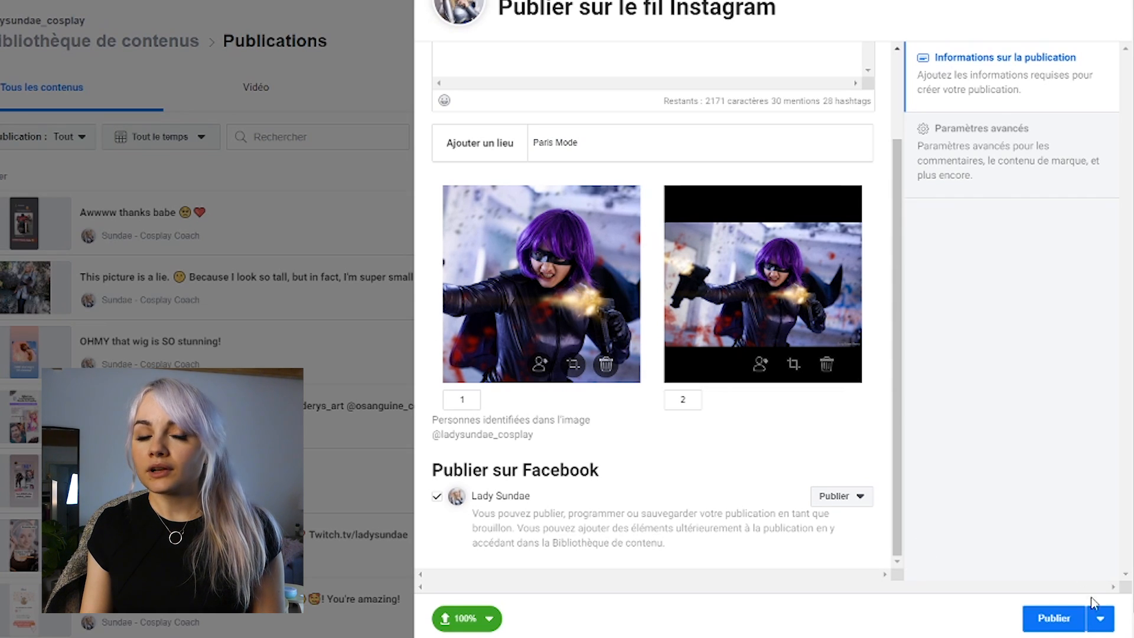
pyautogui.click(1098, 617)
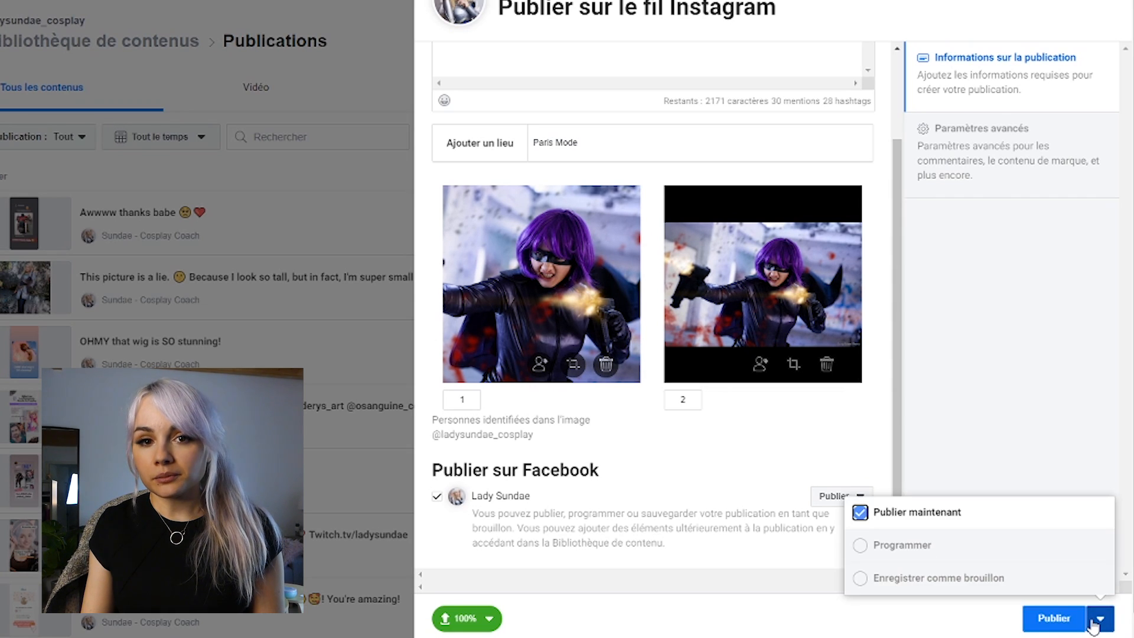
pyautogui.click(913, 549)
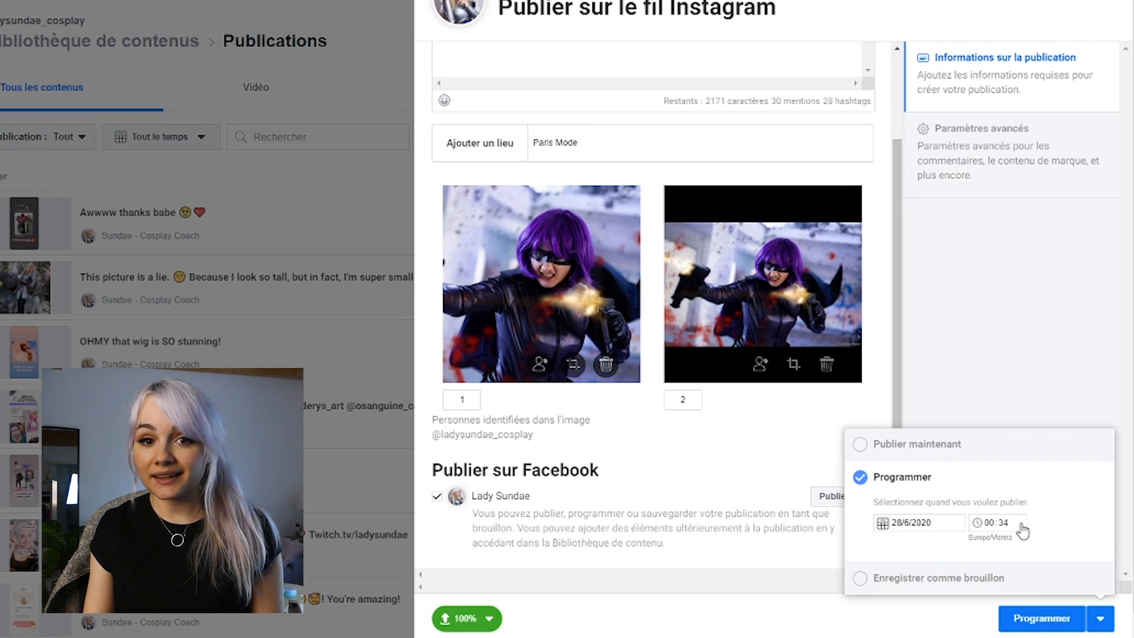
pyautogui.click(1100, 618)
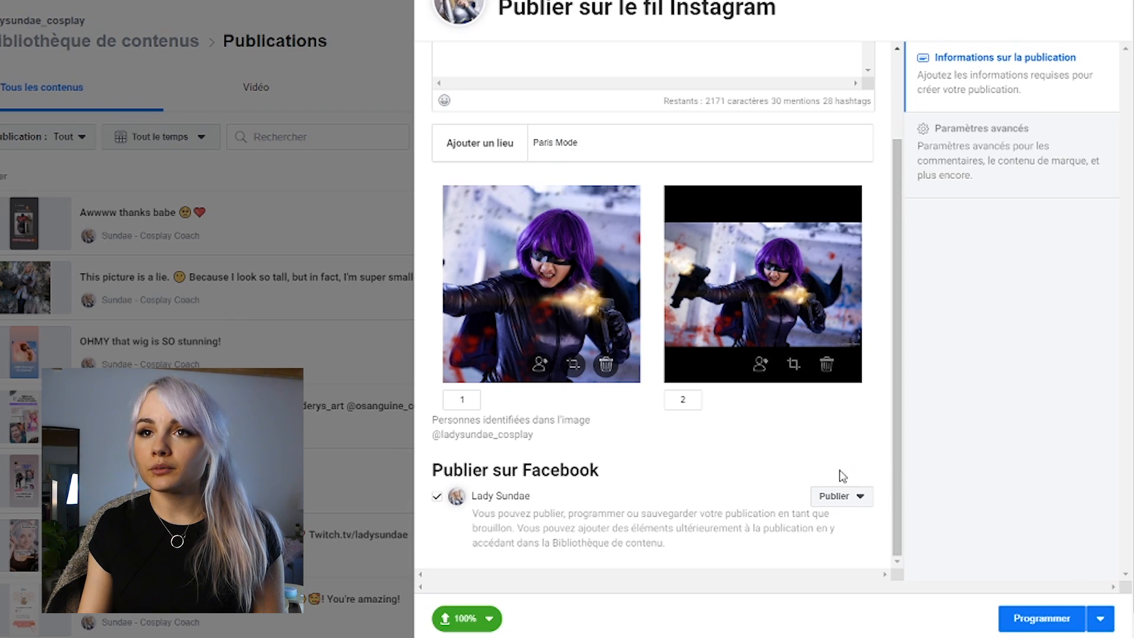
pyautogui.click(843, 498)
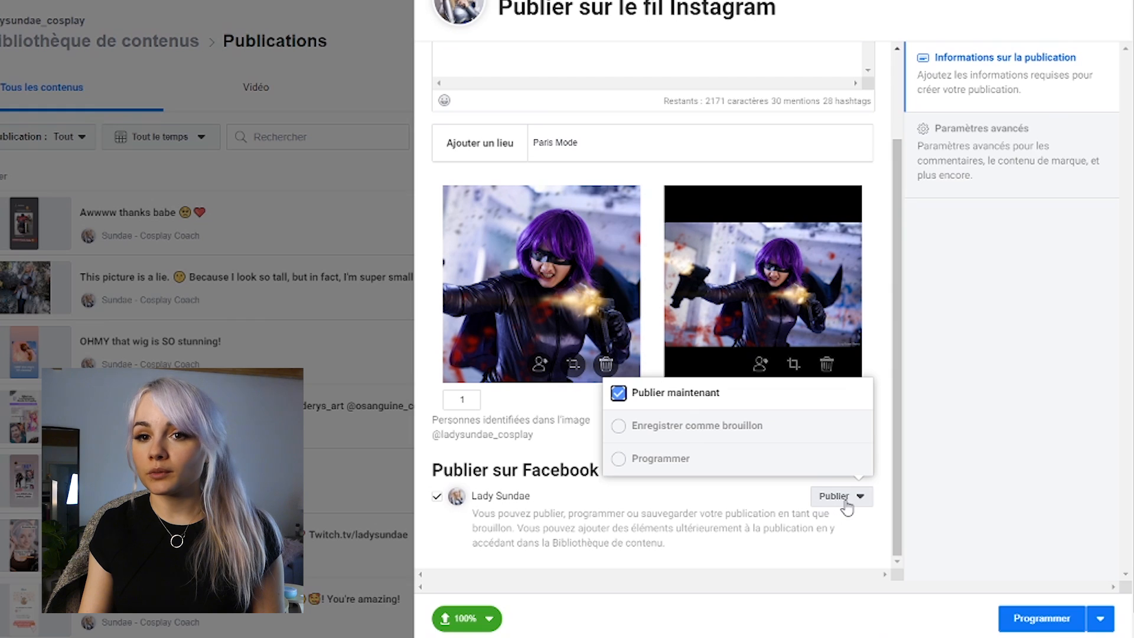
pyautogui.click(771, 466)
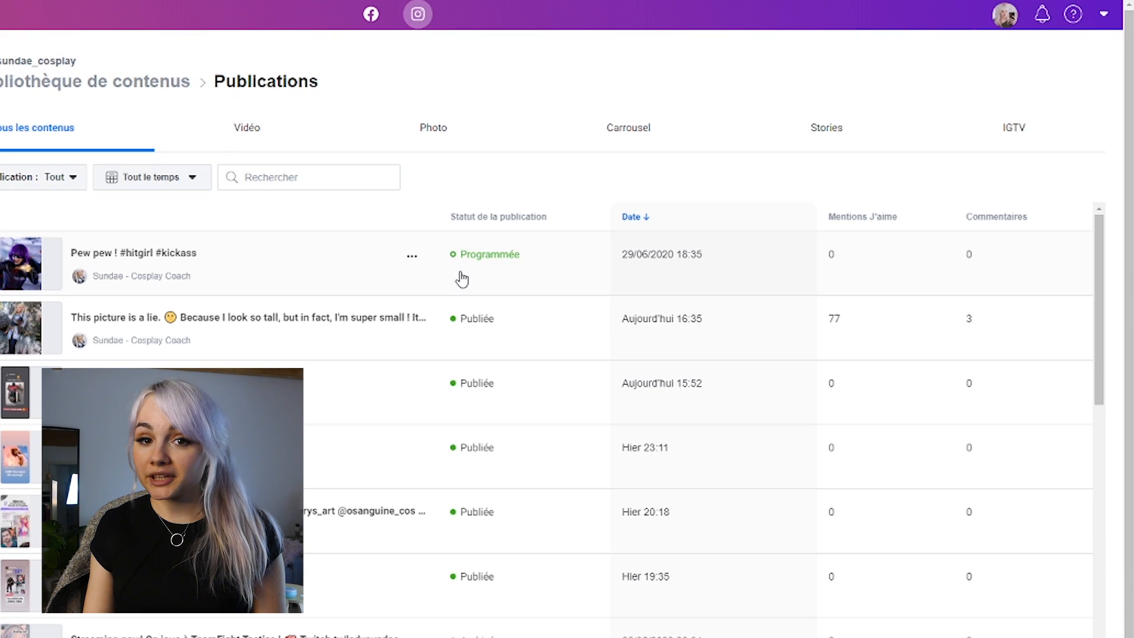
# Check the scheduled post's entry in the content library and list only the photo publications
pyautogui.moveTo(623, 258)
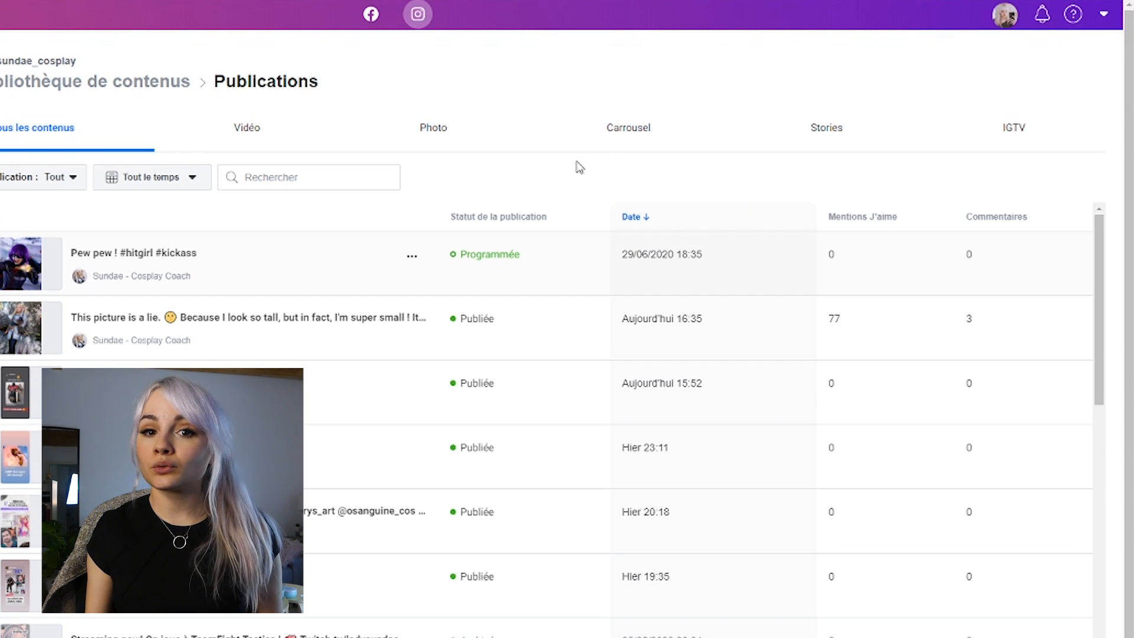
pyautogui.click(471, 149)
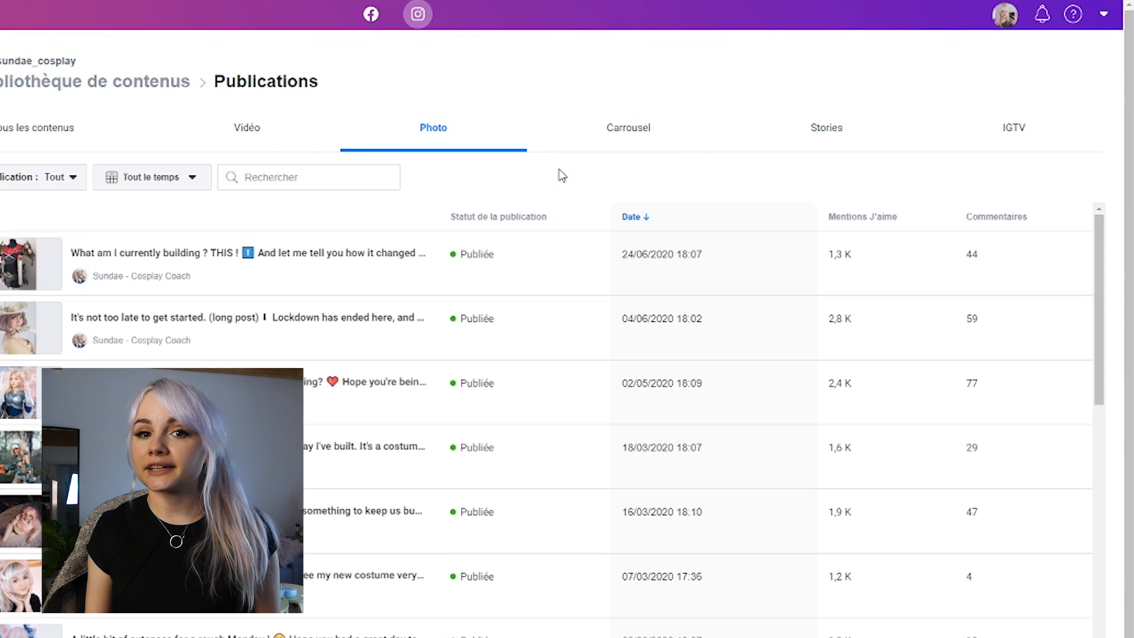